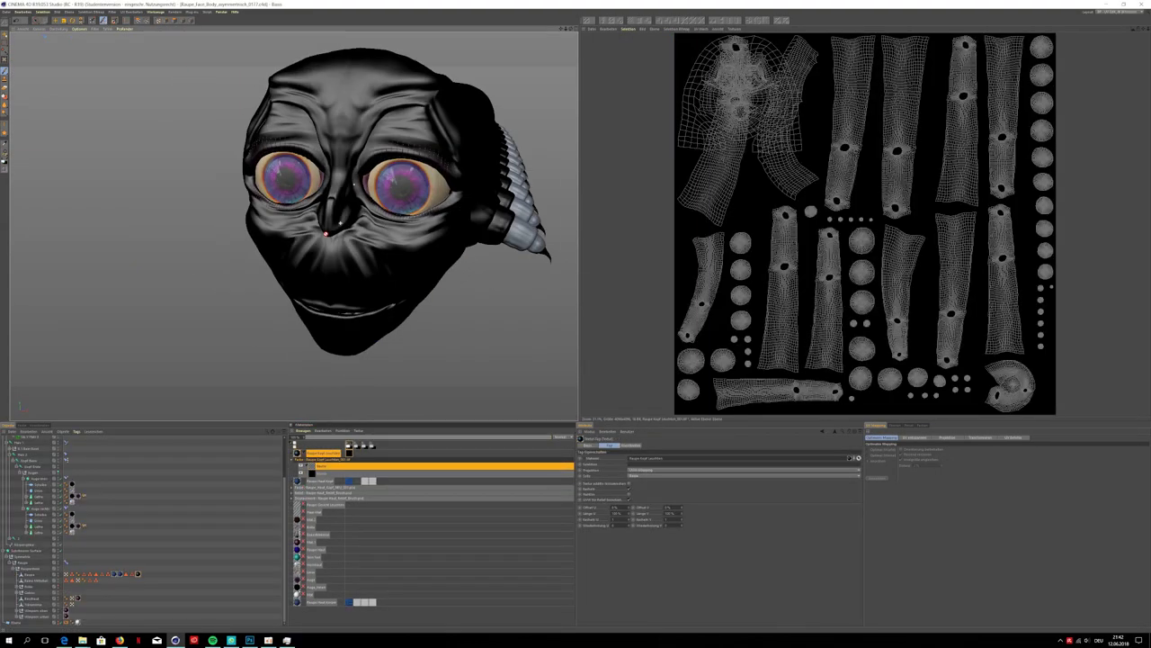
# Zoom in and orbit around the blue-skinned head's cyan-dotted eyes, then out to a side profile.
pyautogui.scroll(3, 366, 159)
pyautogui.scroll(2, 362, 142)
pyautogui.moveTo(365, 178)
pyautogui.keyDown('alt'); pyautogui.mouseDown()
pyautogui.moveTo(434, 241)
pyautogui.moveTo(379, 201)
pyautogui.mouseUp(); pyautogui.keyUp('alt')
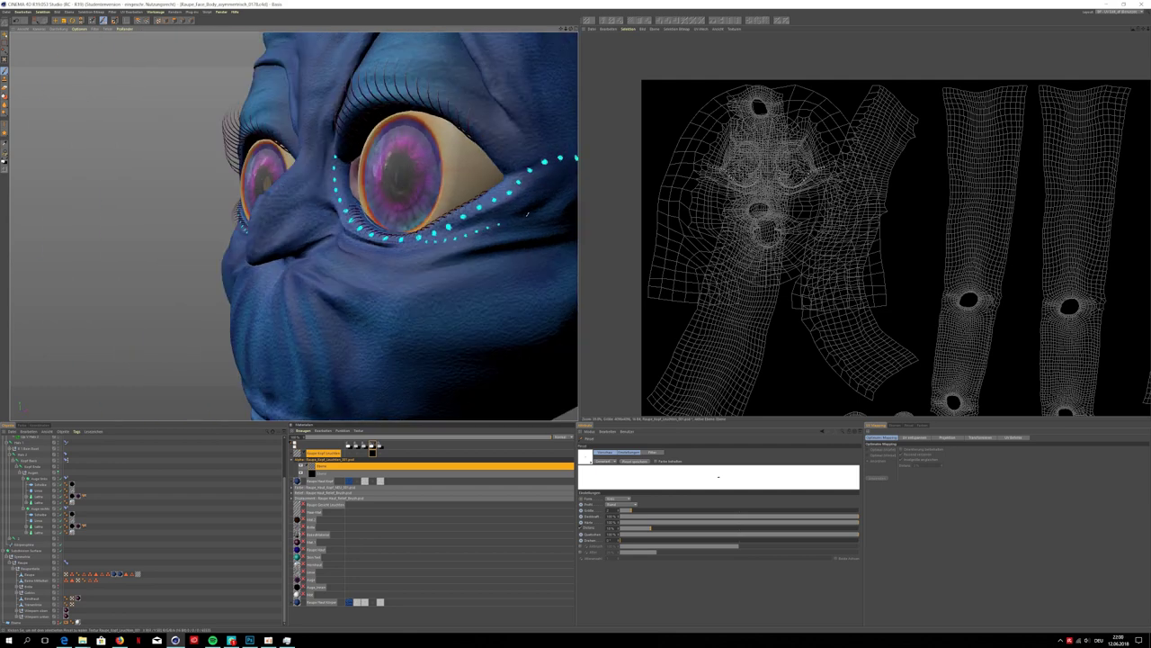
pyautogui.scroll(5, 369, 218)
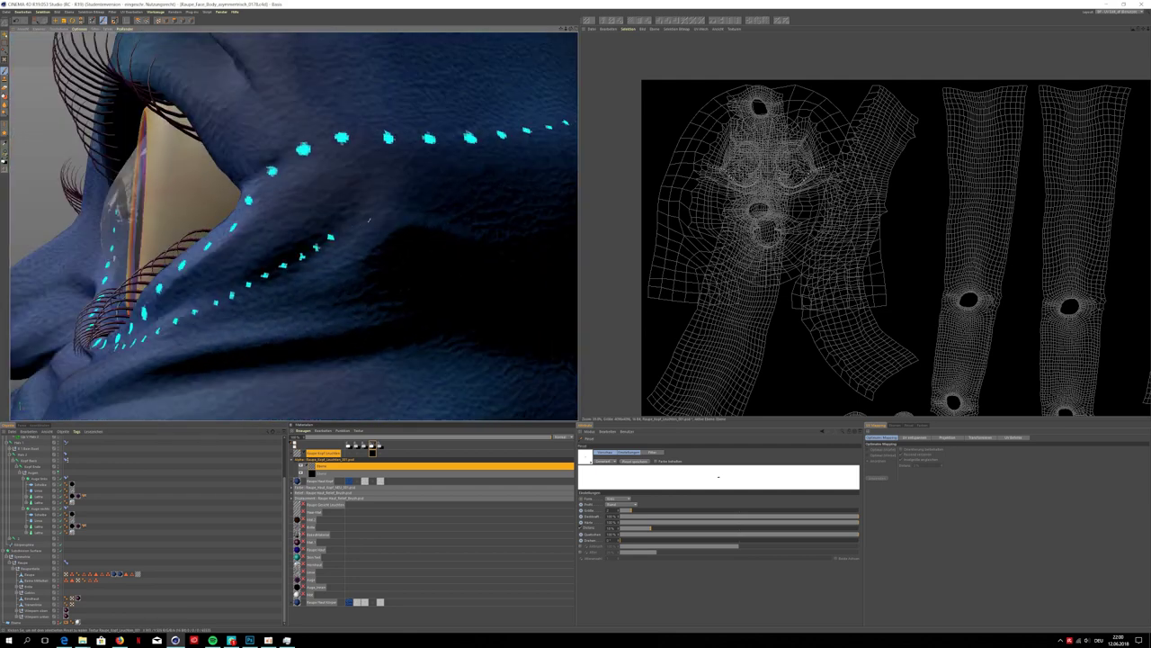
pyautogui.keyDown('alt'); pyautogui.moveTo(369, 218); pyautogui.dragTo(423, 219); pyautogui.keyUp('alt')
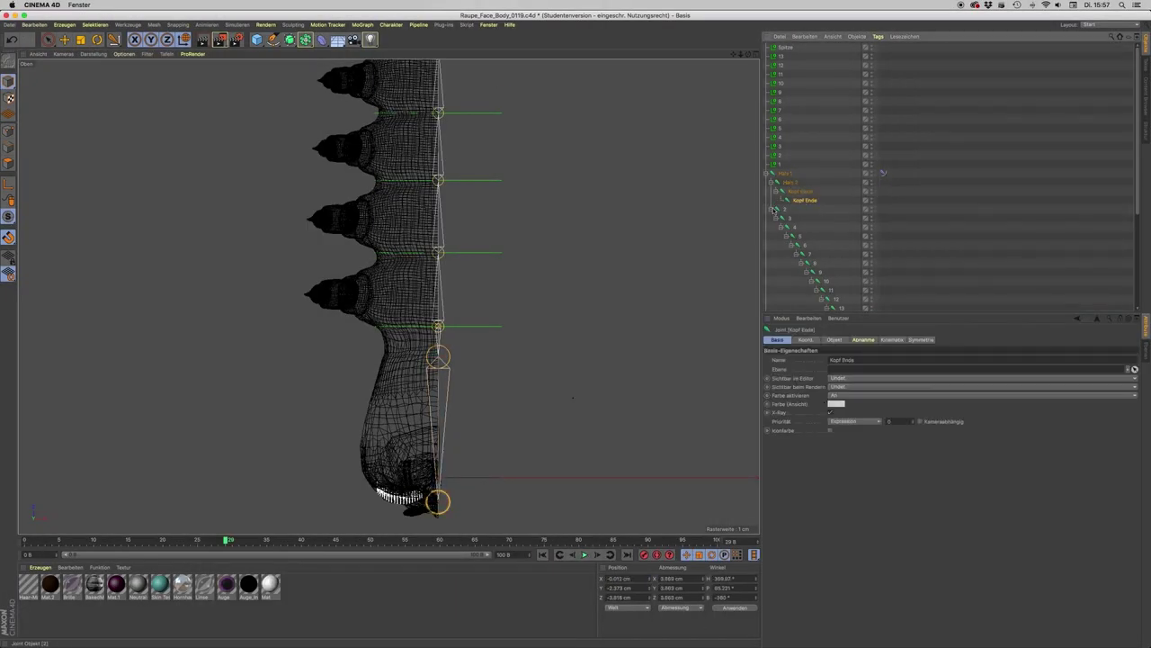
# Select the Kopf Basis joint in the hierarchy.
pyautogui.click(772, 209)
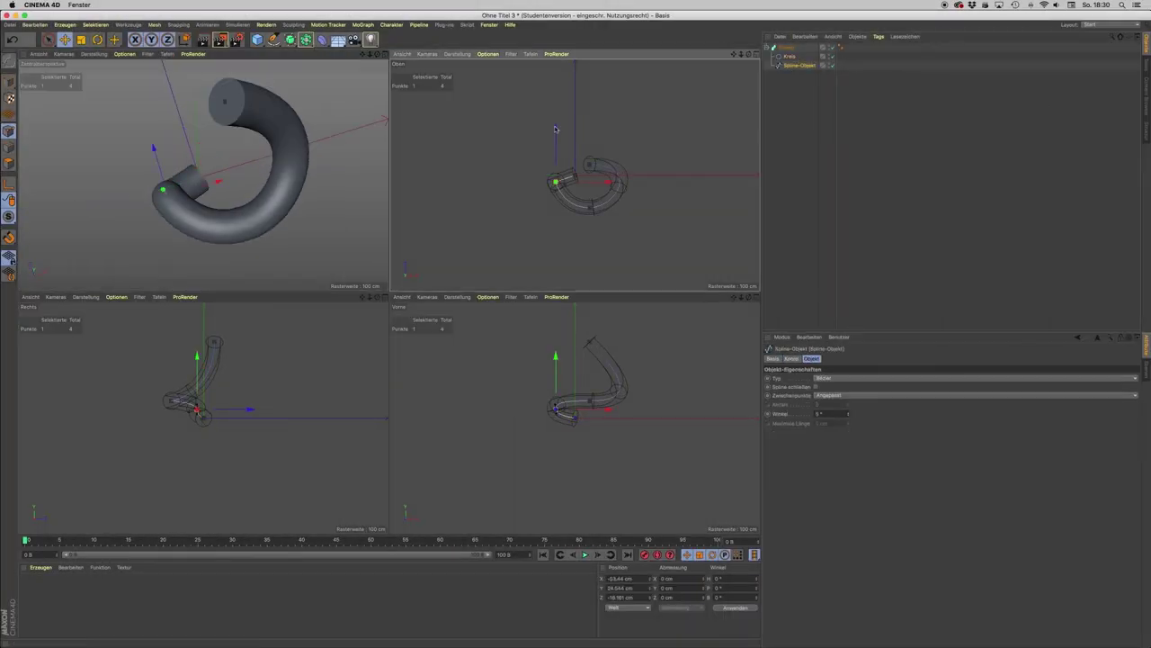
# Orbit the perspective view around the swept tube.
pyautogui.keyDown('alt'); pyautogui.moveTo(180, 162); pyautogui.dragTo(98, 131); pyautogui.keyUp('alt')
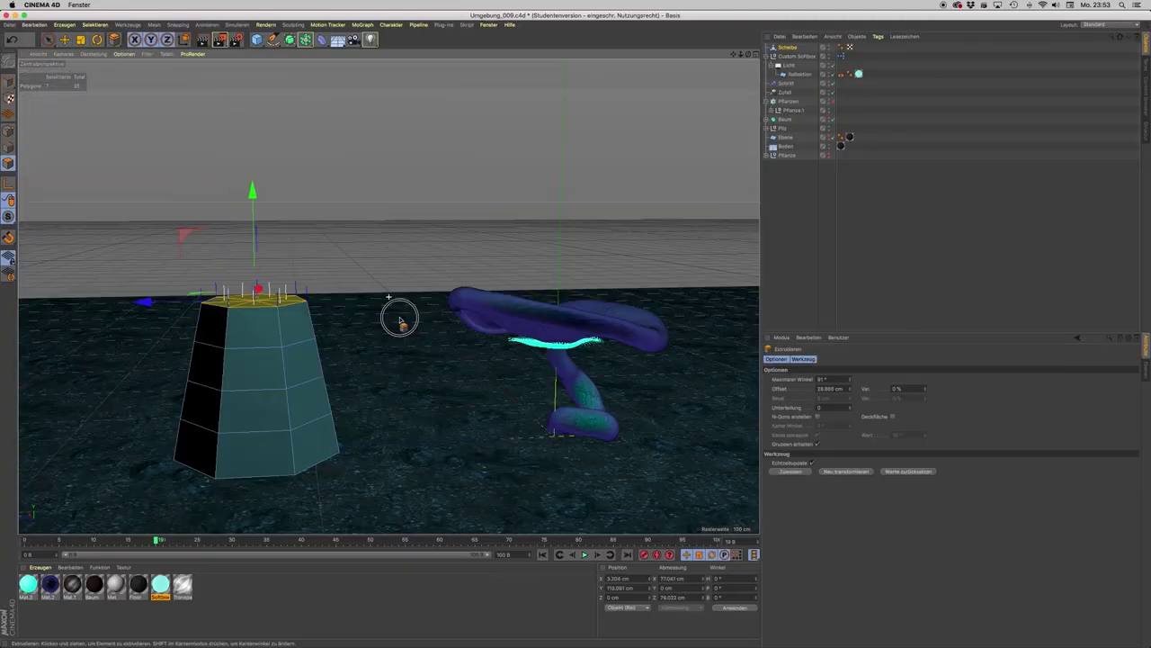
# Extrude the tower's top face upward and swing the plant's tip up and to the left.
pyautogui.moveTo(345, 294); pyautogui.dragTo(261, 75)
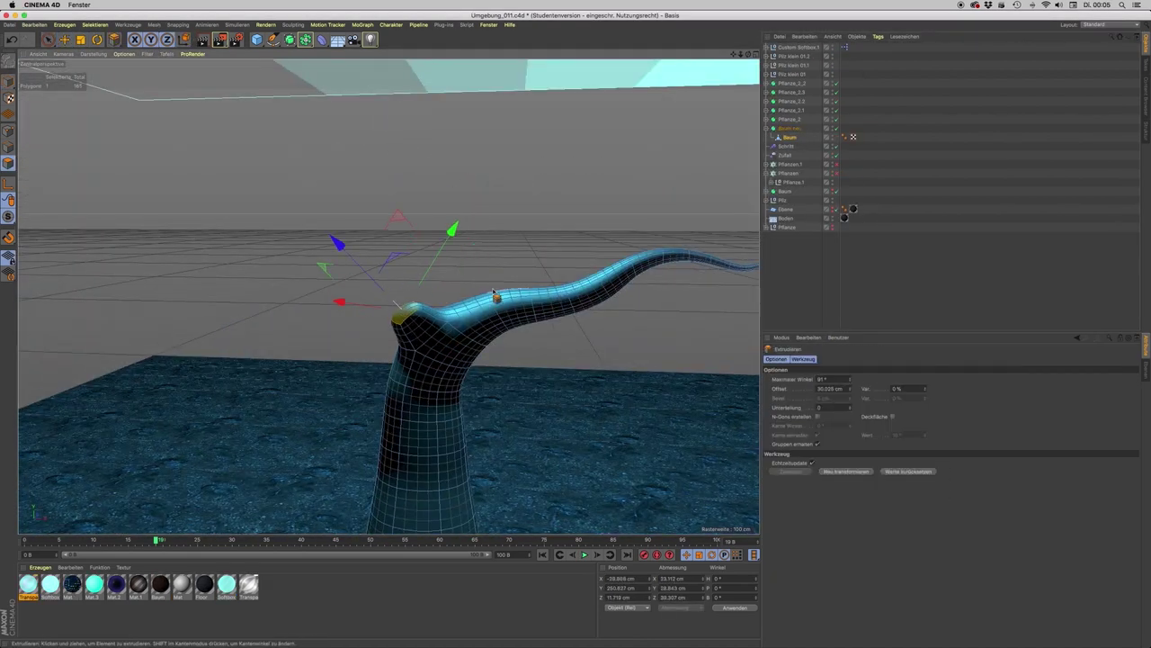
pyautogui.moveTo(229, 245); pyautogui.dragTo(181, 260)
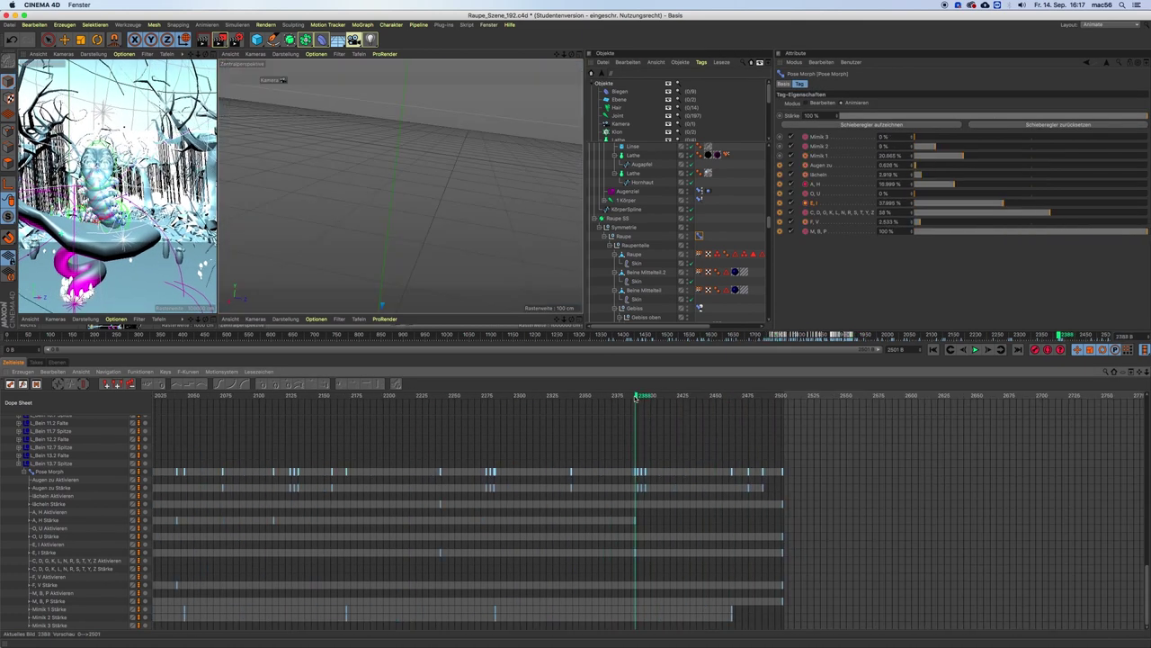
# Scrub to about frame 2488, select the L_Bein 4.7 Spitze null and orbit to check the legs.
pyautogui.moveTo(636, 397); pyautogui.dragTo(765, 397)
pyautogui.moveTo(629, 464); pyautogui.dragTo(731, 492)
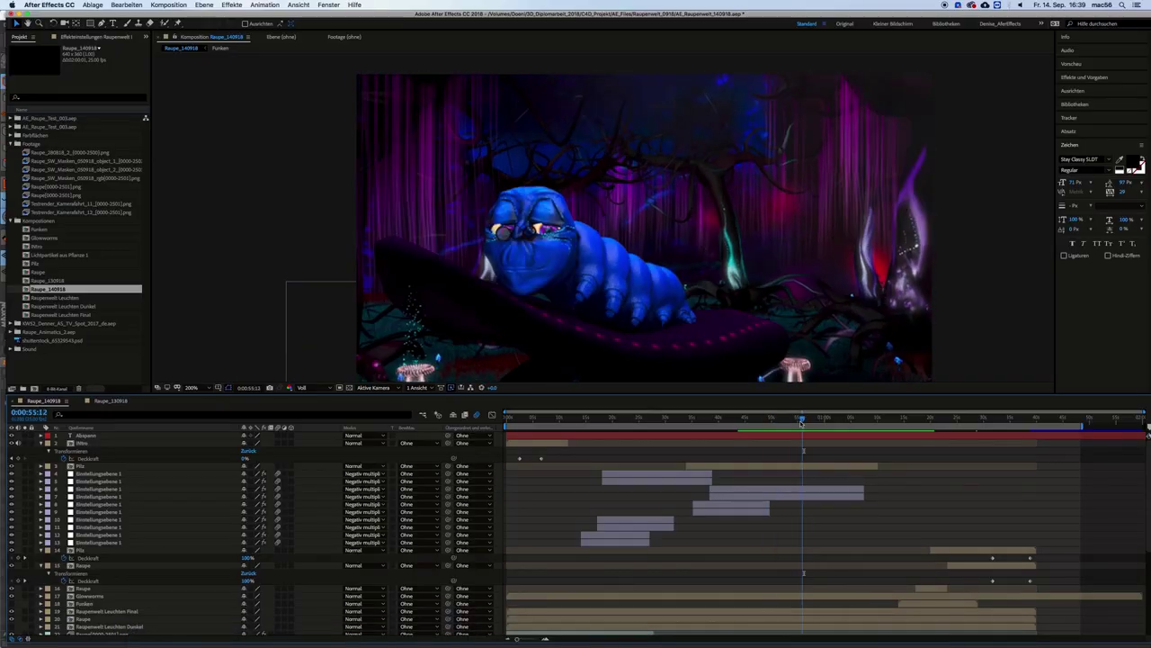
pyautogui.press('super+Tab')
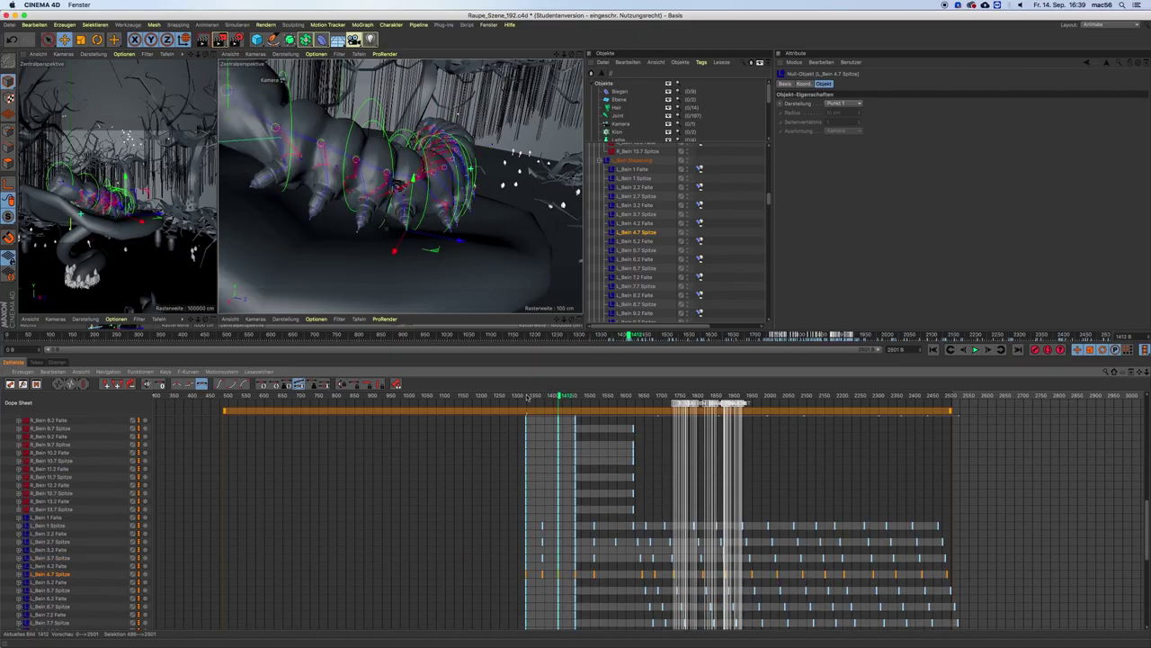
pyautogui.click(440, 262)
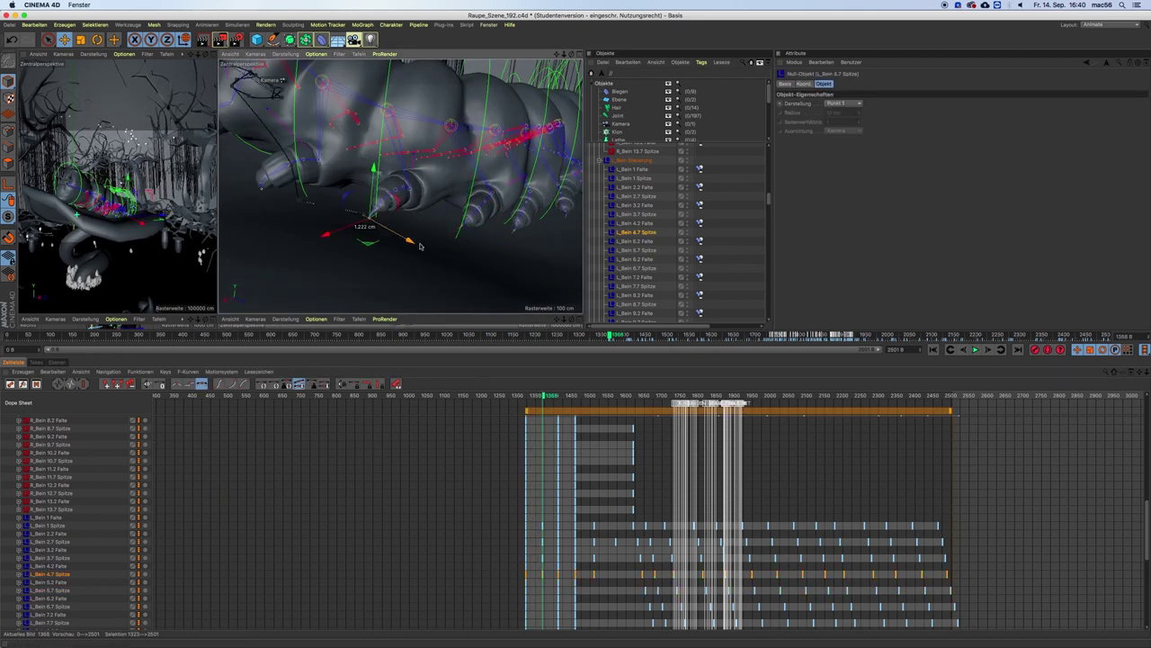
pyautogui.keyDown('alt'); pyautogui.moveTo(440, 263); pyautogui.dragTo(409, 257); pyautogui.keyUp('alt')
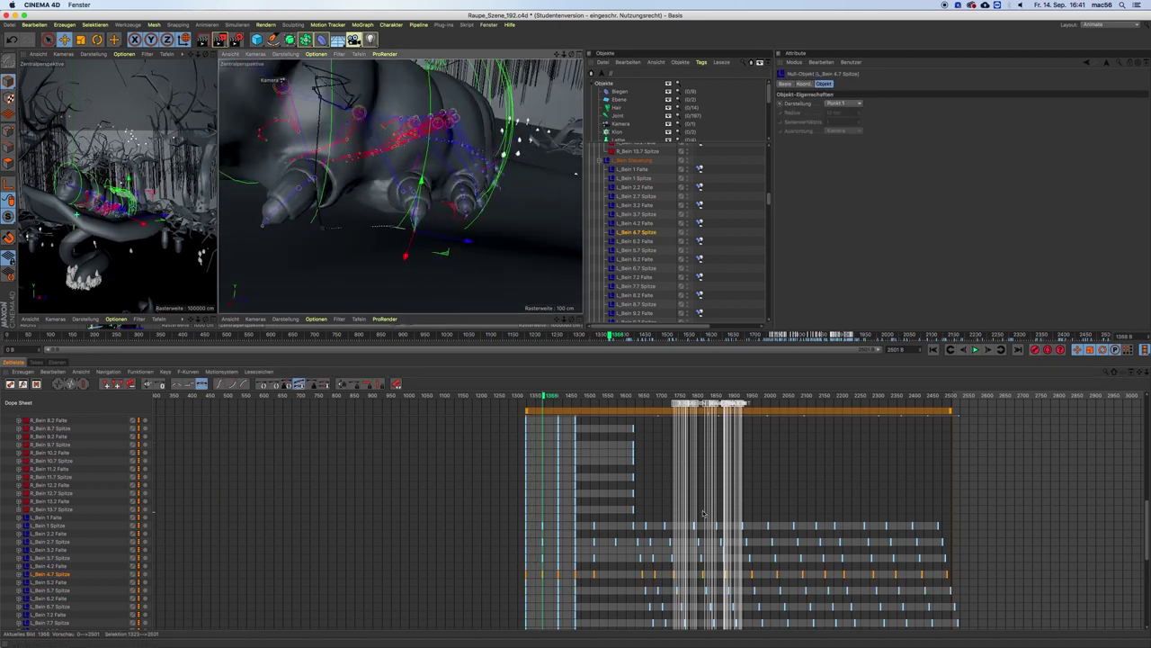
pyautogui.keyDown('alt'); pyautogui.moveTo(486, 243); pyautogui.dragTo(333, 230); pyautogui.keyUp('alt')
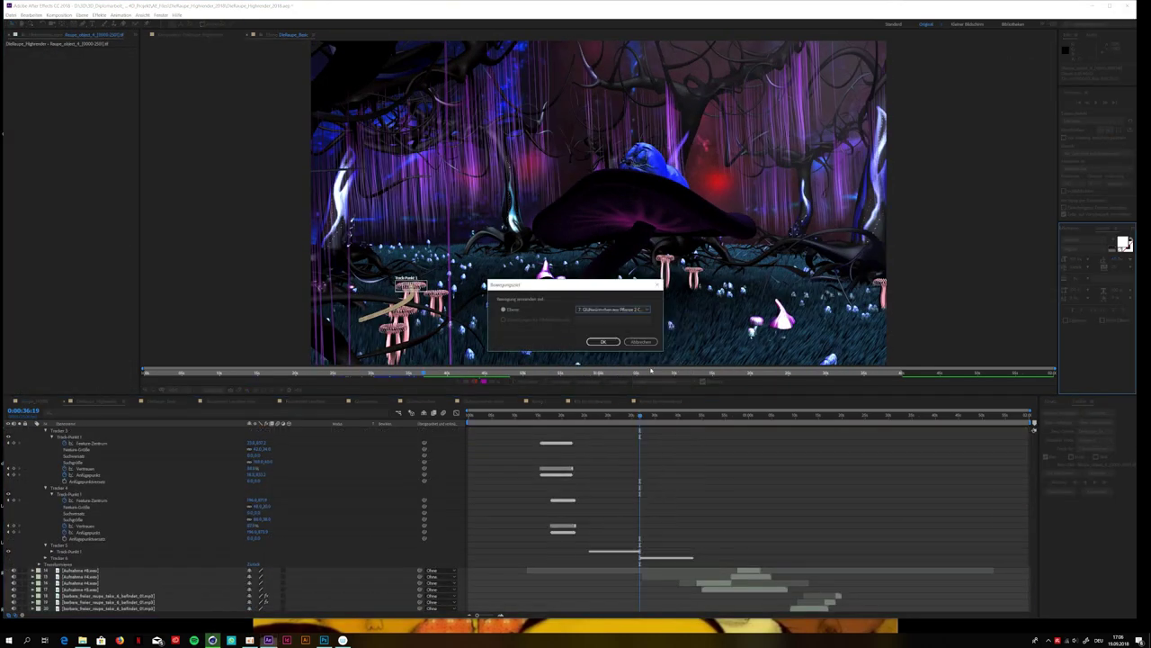
# Confirm the motion target to return to the composition.
pyautogui.press('Return')
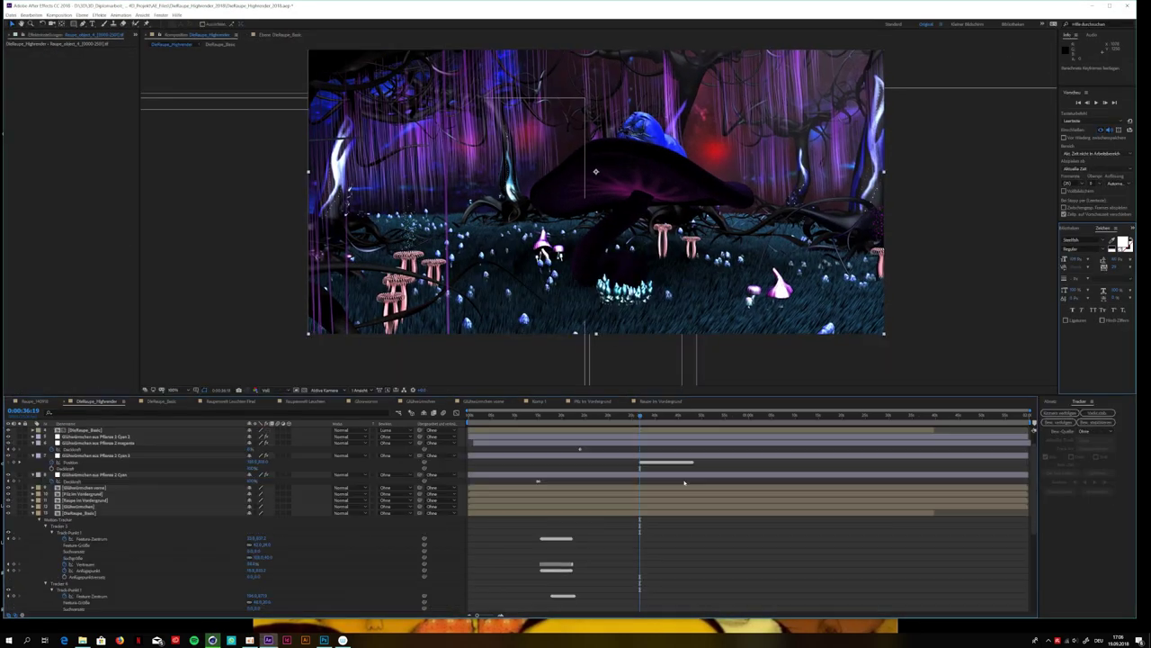